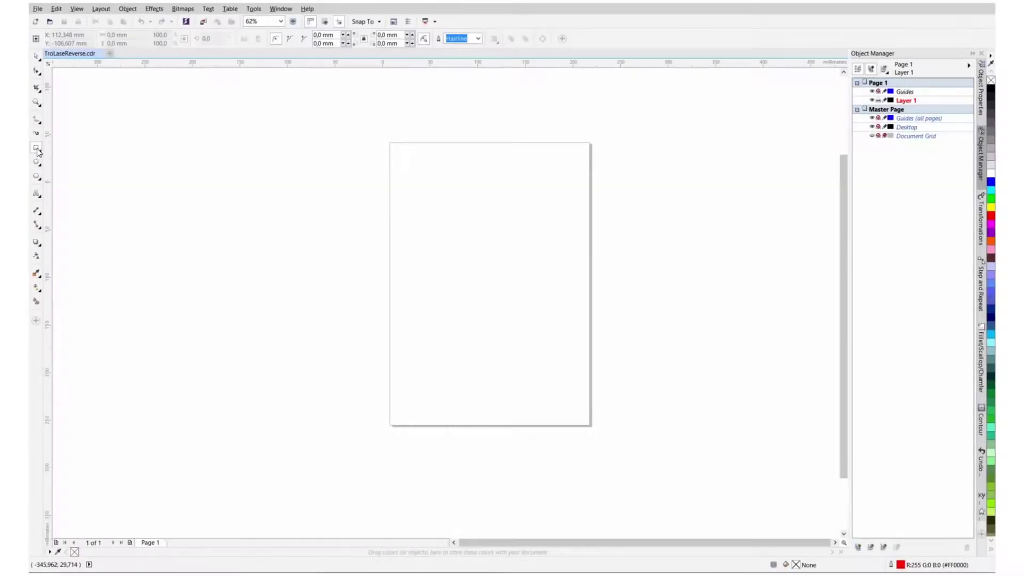
# Draw a rectangle of about 185 × 125 mm across the upper part of the page
pyautogui.moveTo(395, 207); pyautogui.dragTo(574, 343)
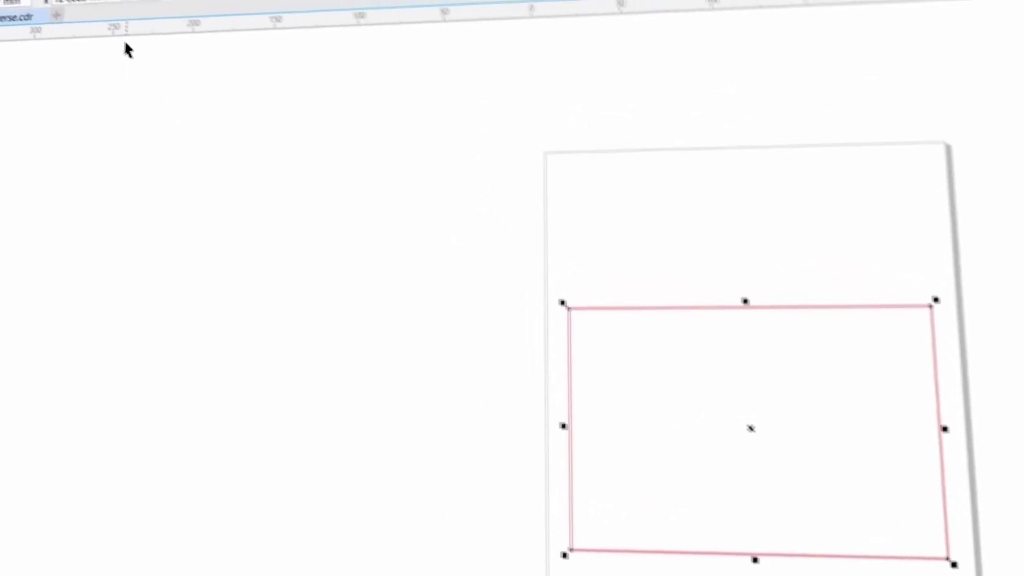
# Set the rectangle height to 110 mm and give an inner copy 4 mm scalloped corners
pyautogui.click(128, 25)
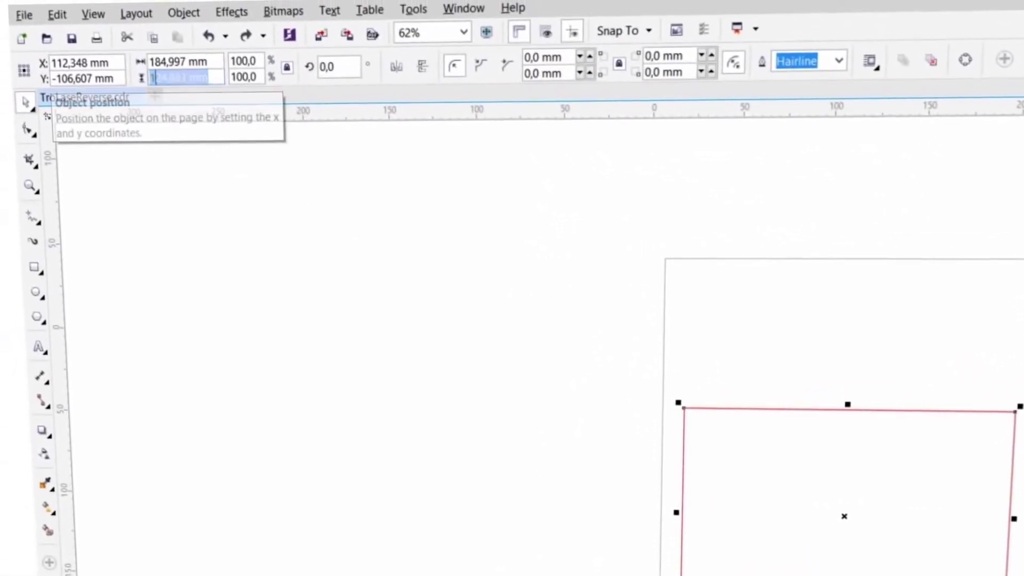
pyautogui.write('110')
pyautogui.press('Return')
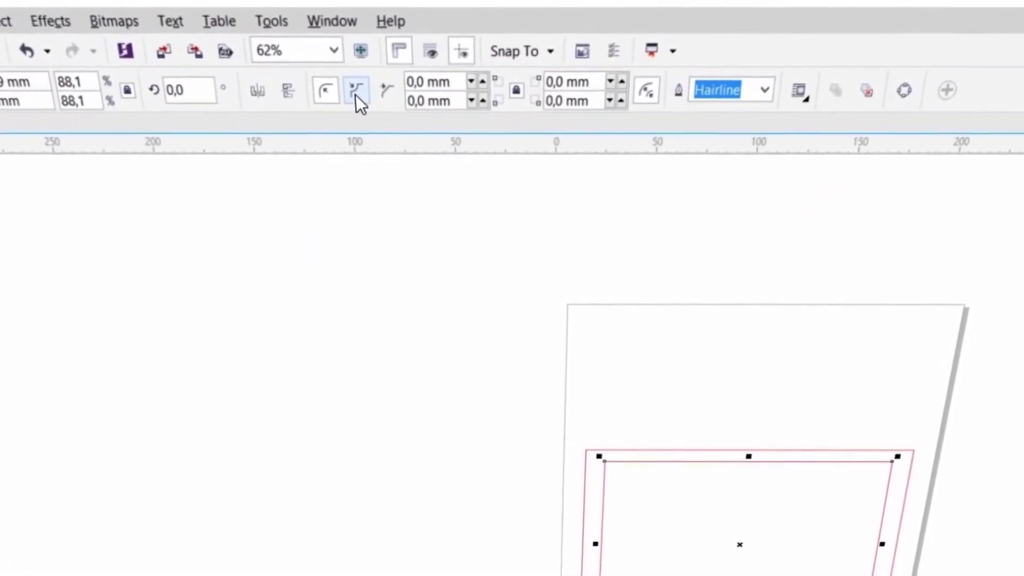
pyautogui.click(444, 83)
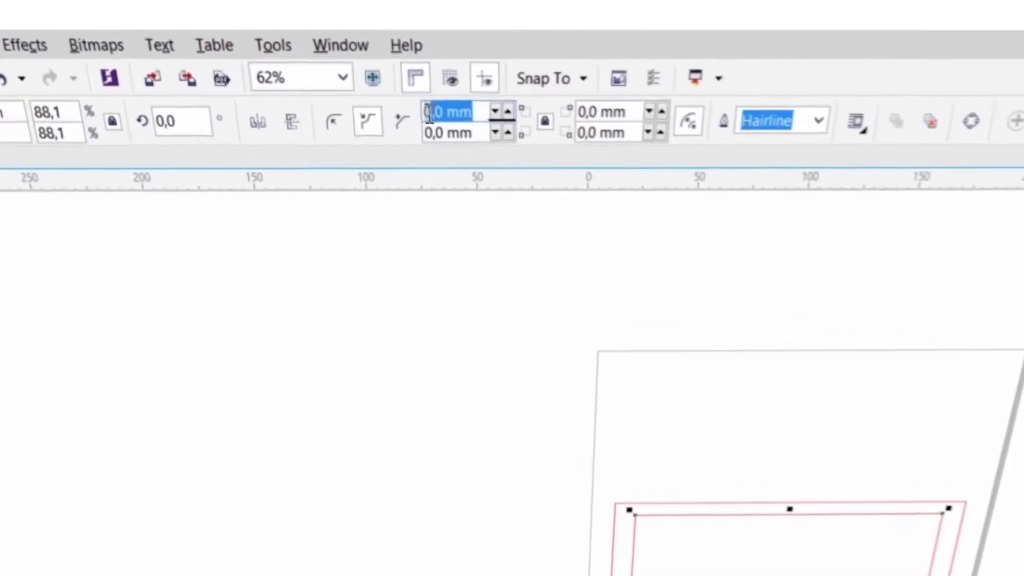
pyautogui.write('4')
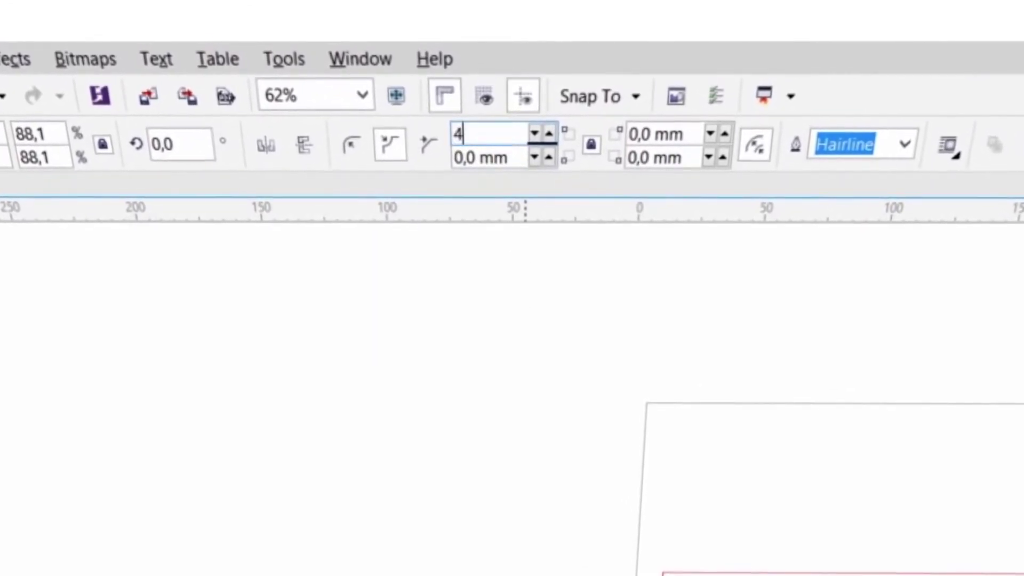
pyautogui.press('Return')
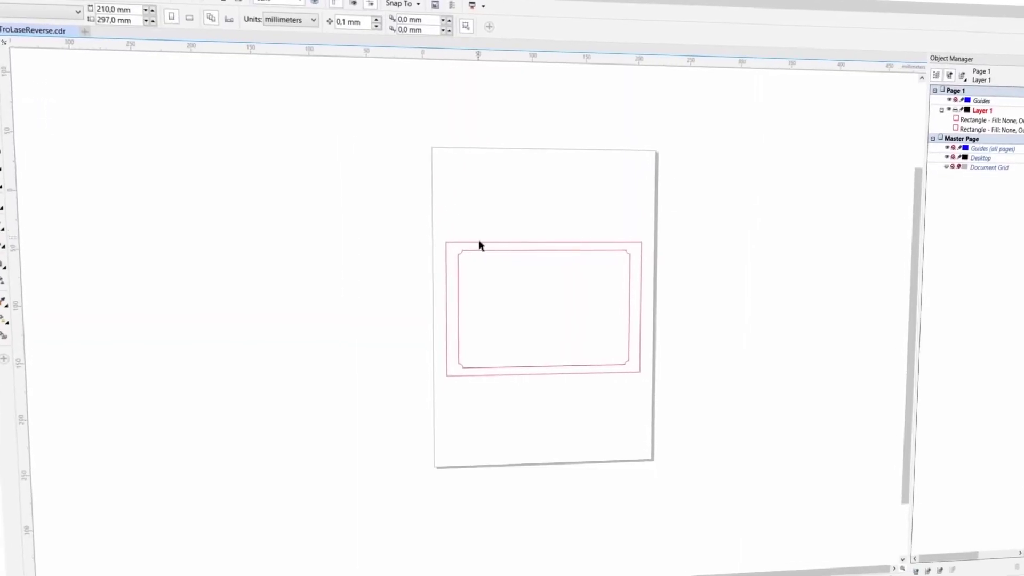
# Give the inner scalloped frame a 1.0 mm outline
pyautogui.click(465, 250)
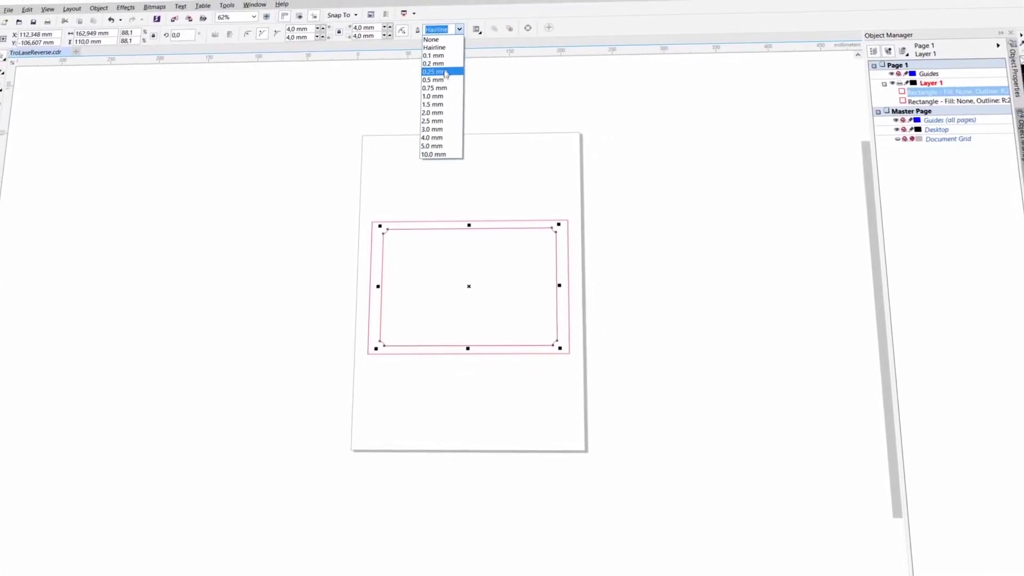
pyautogui.click(442, 80)
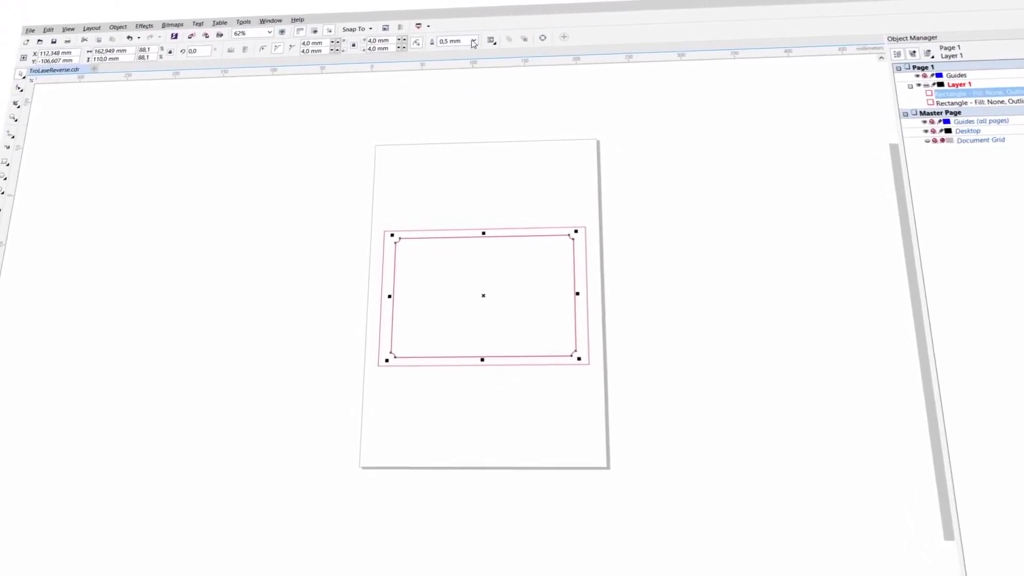
pyautogui.click(456, 94)
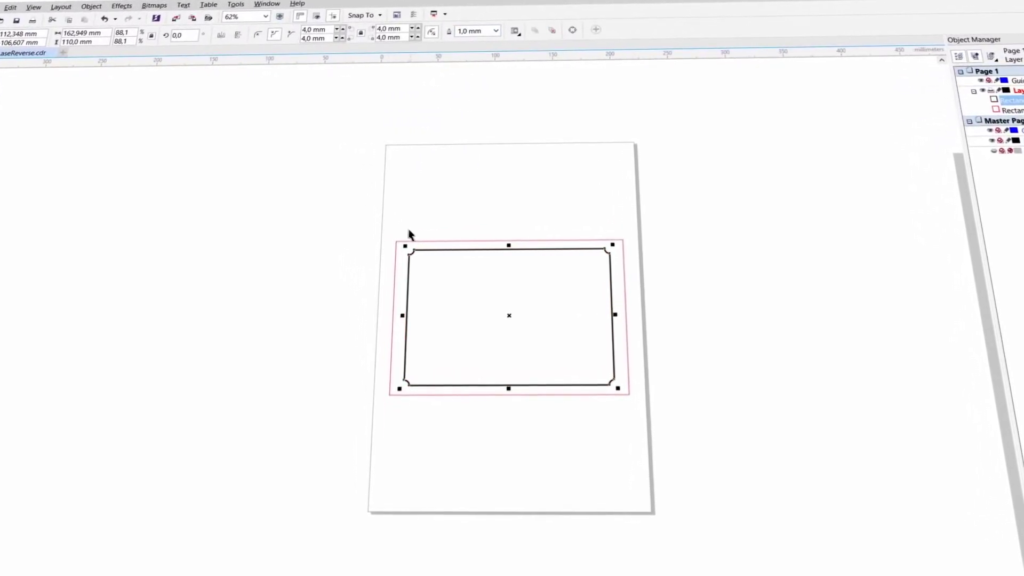
# Round the outer rectangle's corners by 3 mm and stretch both frames wider to the right
pyautogui.click(429, 242)
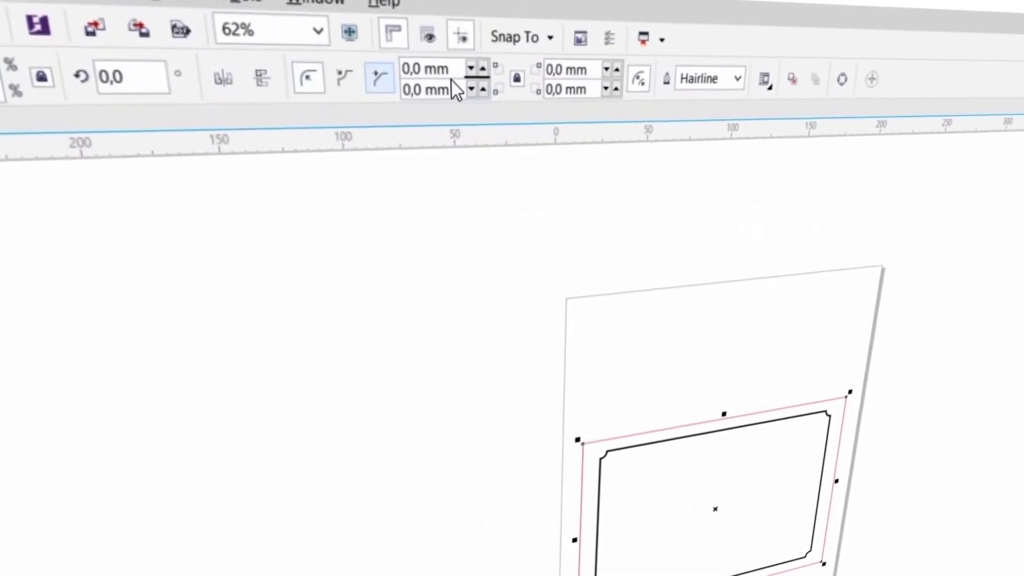
pyautogui.click(453, 73)
pyautogui.write('3')
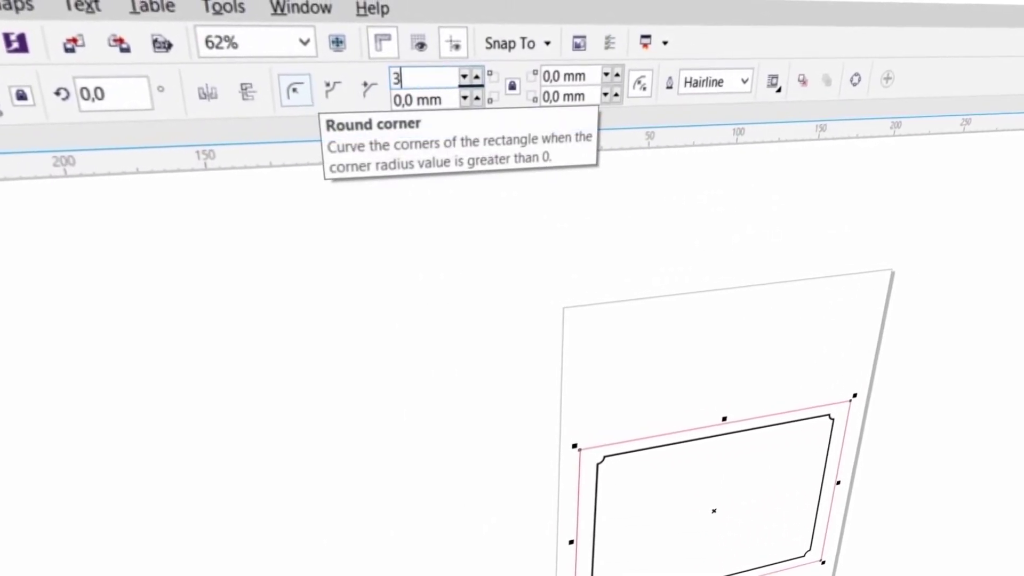
pyautogui.press('Return')
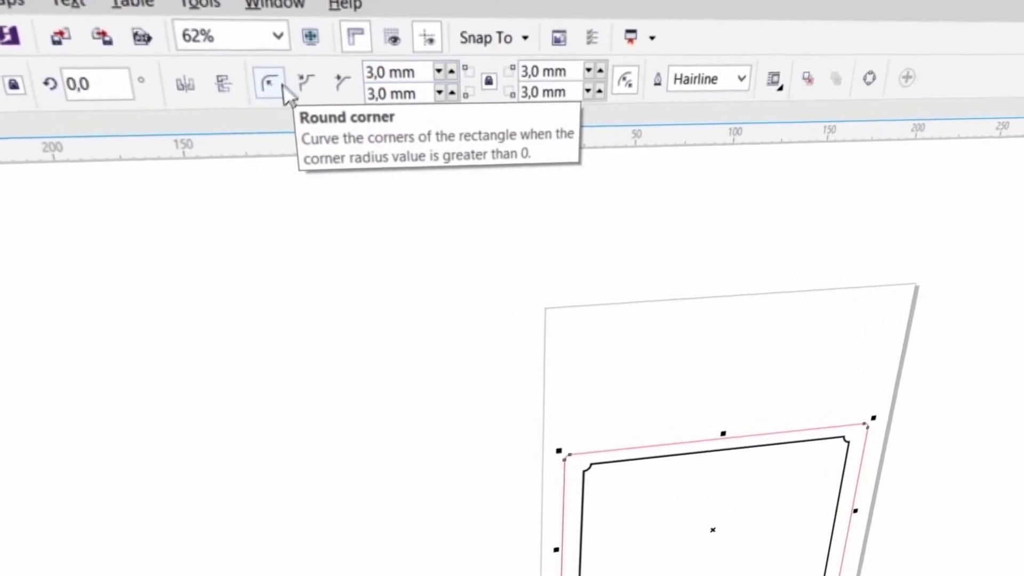
pyautogui.moveTo(402, 71); pyautogui.dragTo(332, 78)
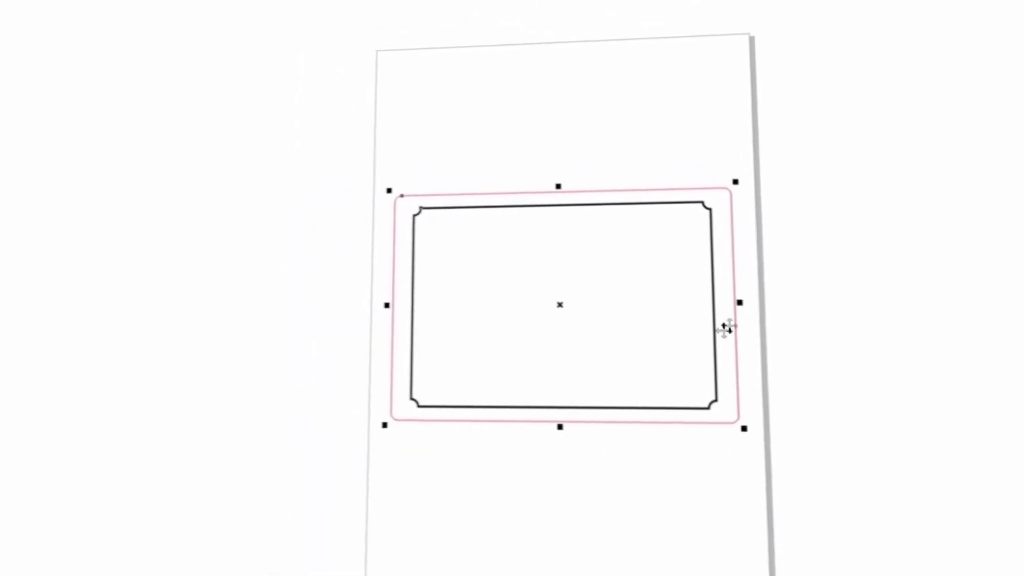
pyautogui.moveTo(761, 314); pyautogui.dragTo(910, 352)
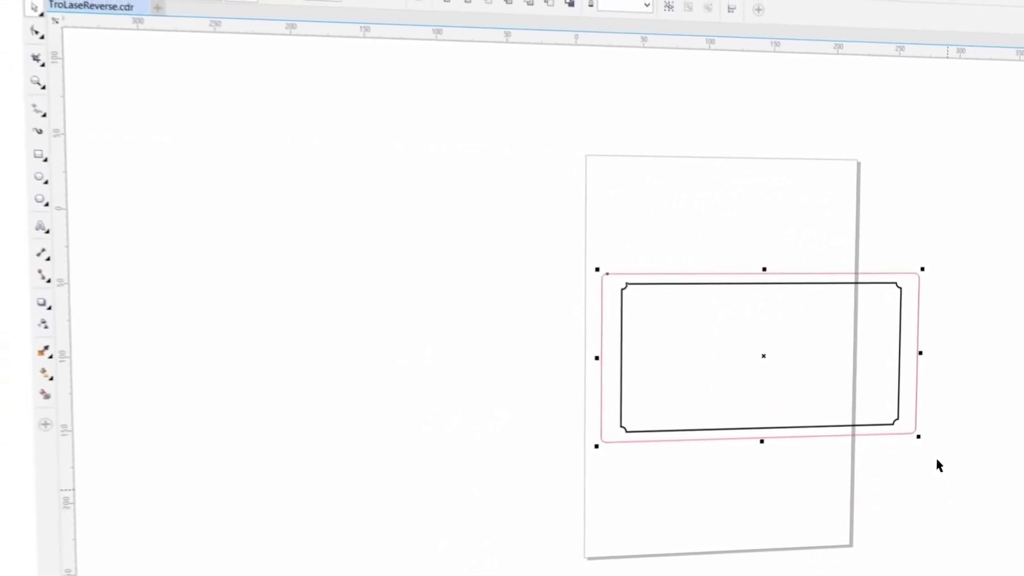
# Add the text 'Café Mona' inside the frame and set it in Vladimir Script
pyautogui.click(935, 455)
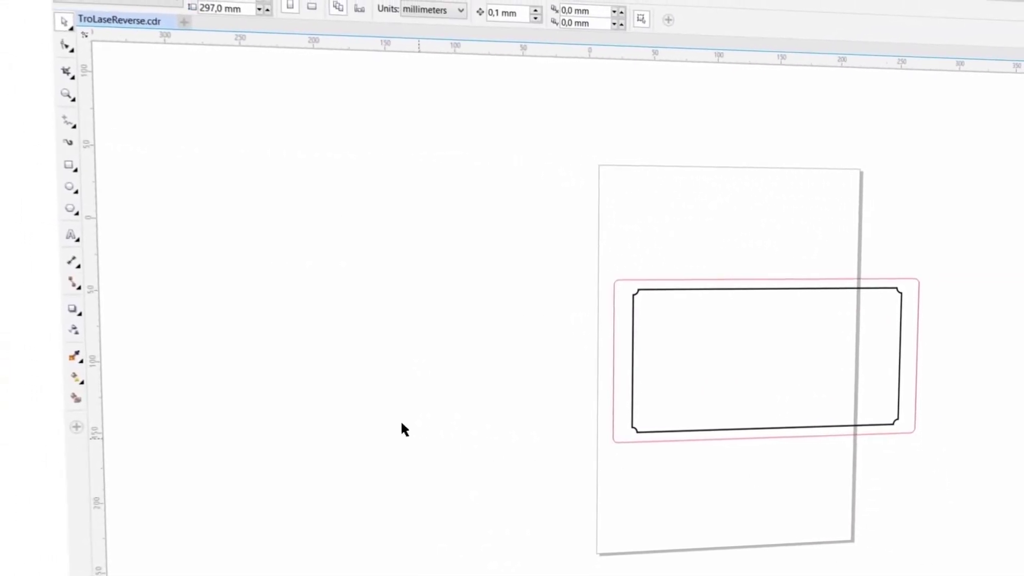
pyautogui.click(79, 237)
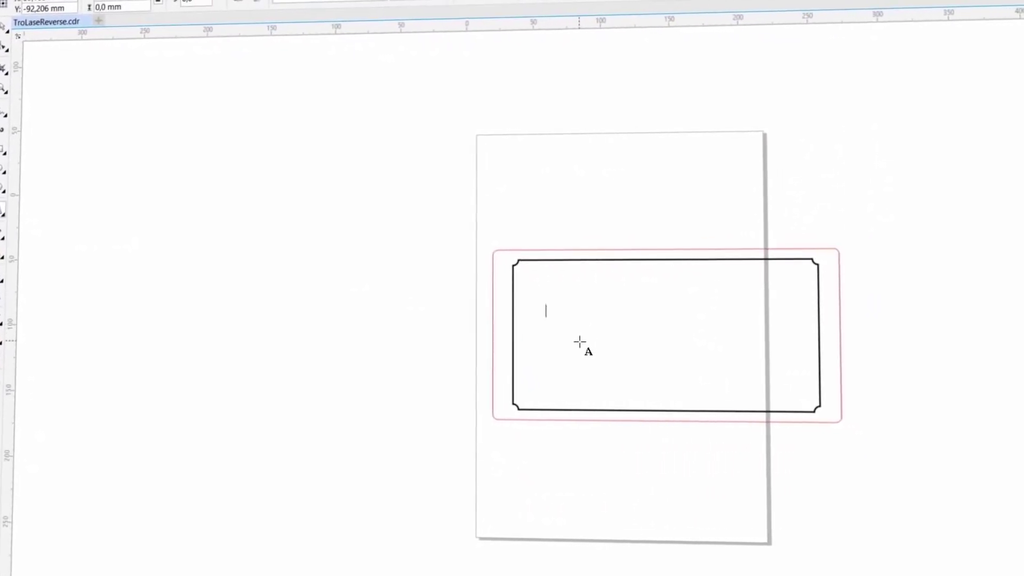
pyautogui.write('Café Mona')
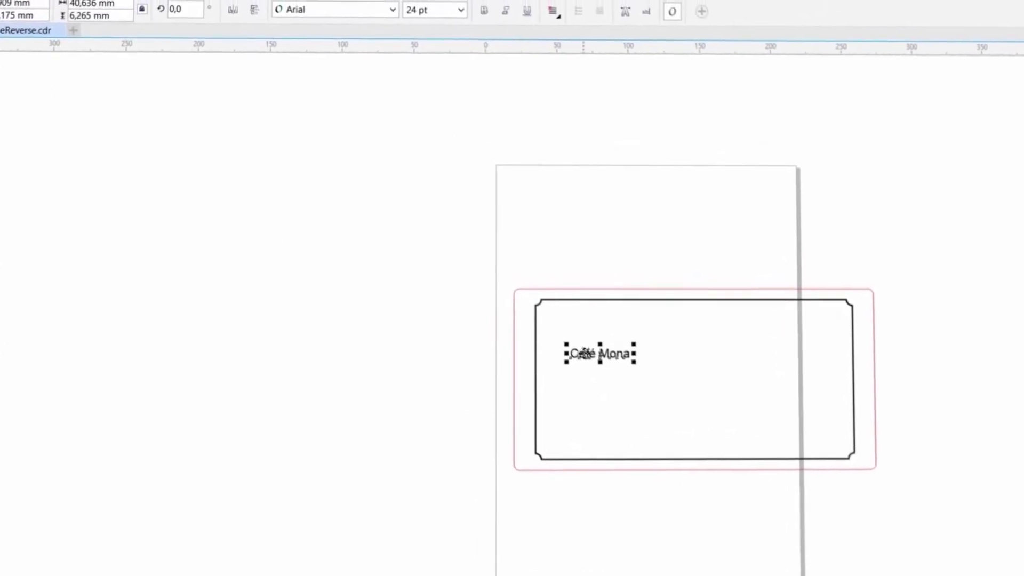
pyautogui.doubleClick(597, 368)
pyautogui.hotkey('ctrl', 'a')
pyautogui.click(401, 16)
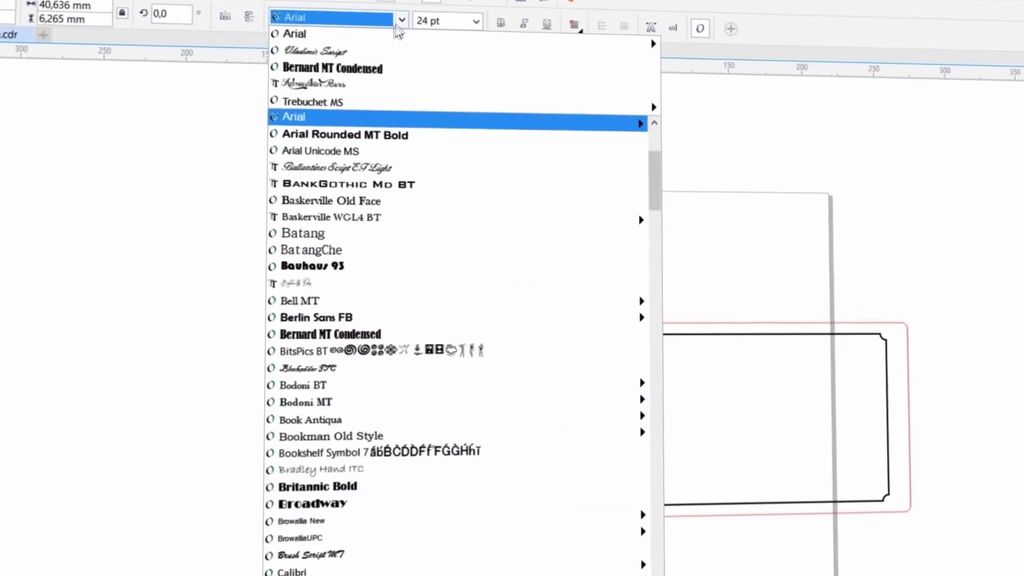
pyautogui.click(320, 46)
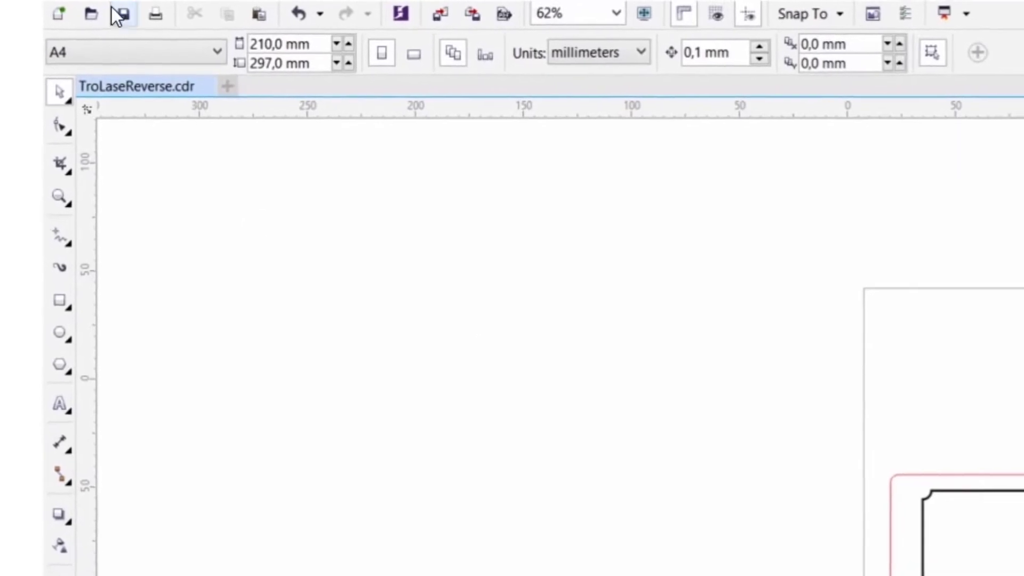
# Import café_mona.ai and place the coffee-cups graphic in the frame's lower-left corner
pyautogui.click(57, 3)
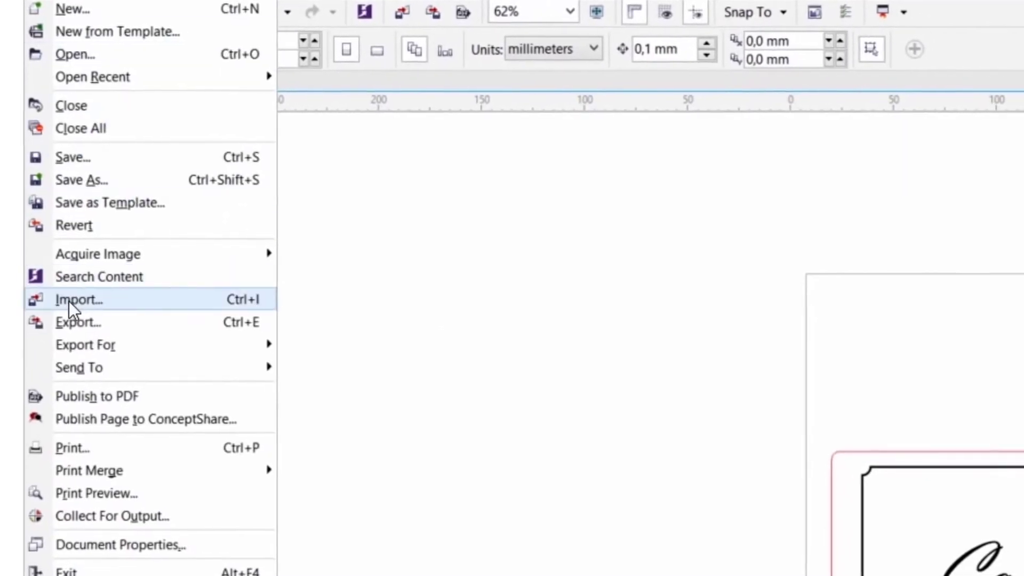
pyautogui.click(69, 302)
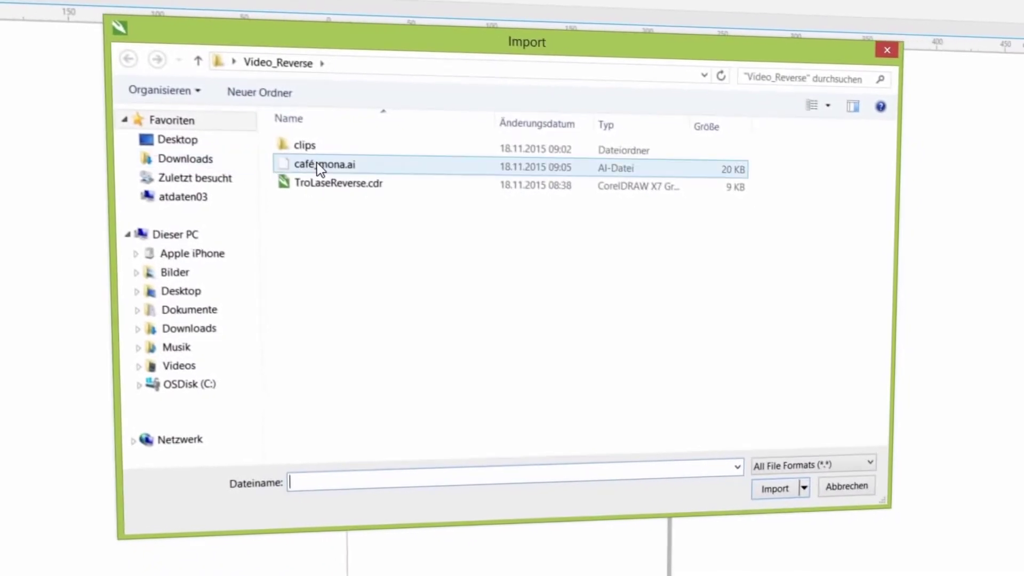
pyautogui.click(320, 166)
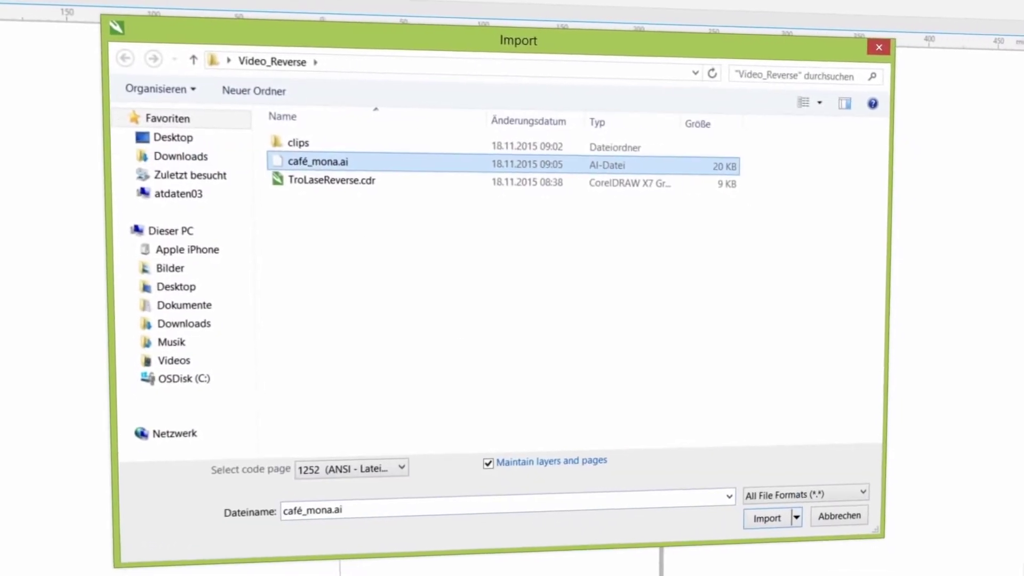
pyautogui.click(737, 517)
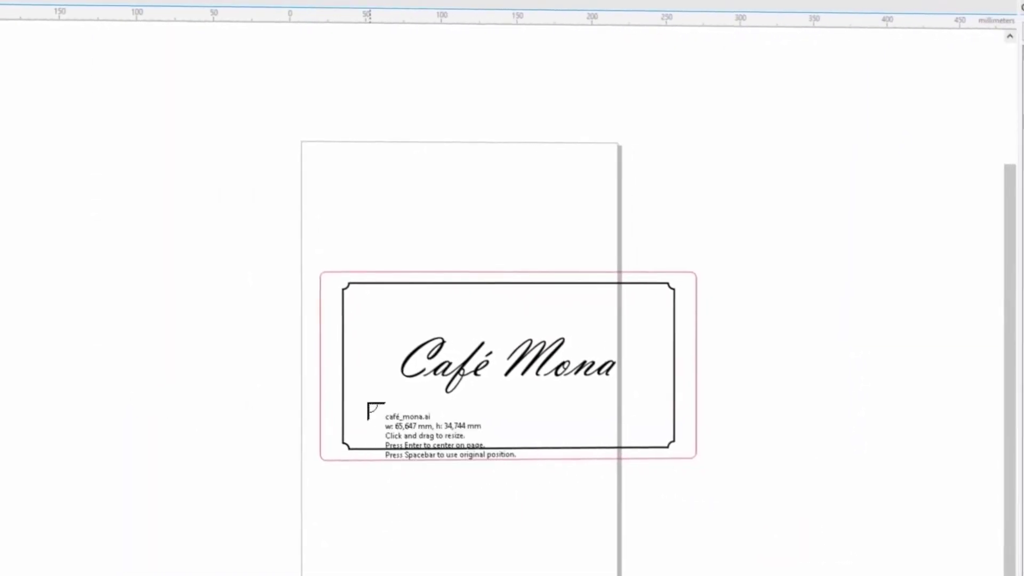
pyautogui.click(345, 388)
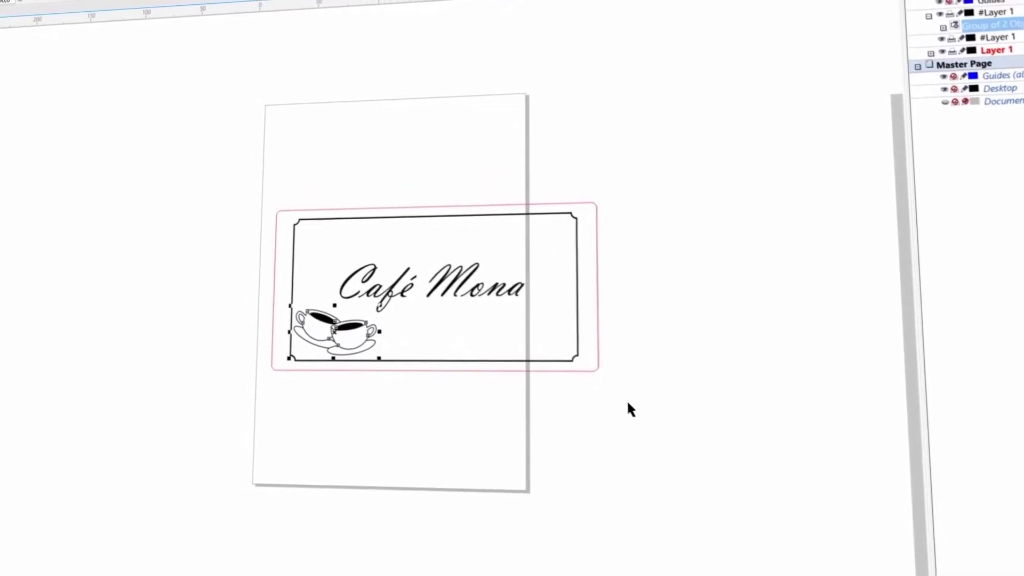
# Mirror all of the sign's objects horizontally, then reselect the mirrored sign
pyautogui.moveTo(645, 196); pyautogui.dragTo(447, 545)
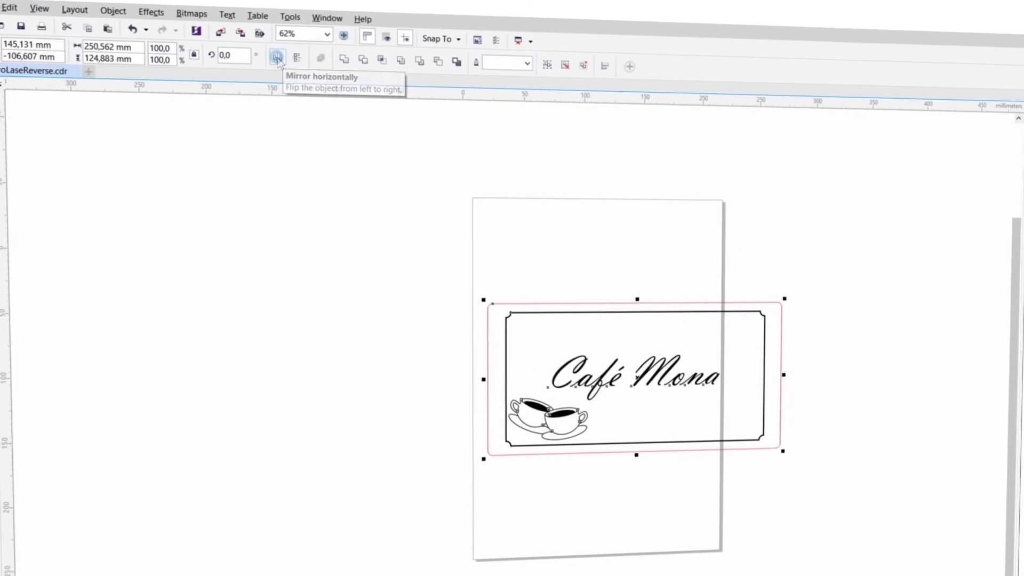
pyautogui.click(293, 73)
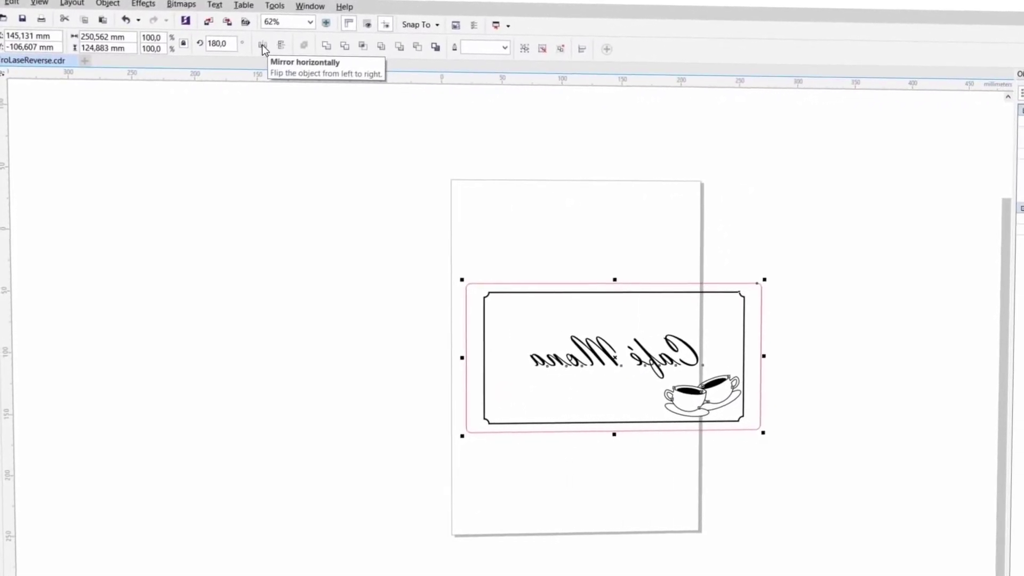
pyautogui.moveTo(887, 478); pyautogui.dragTo(139, 84)
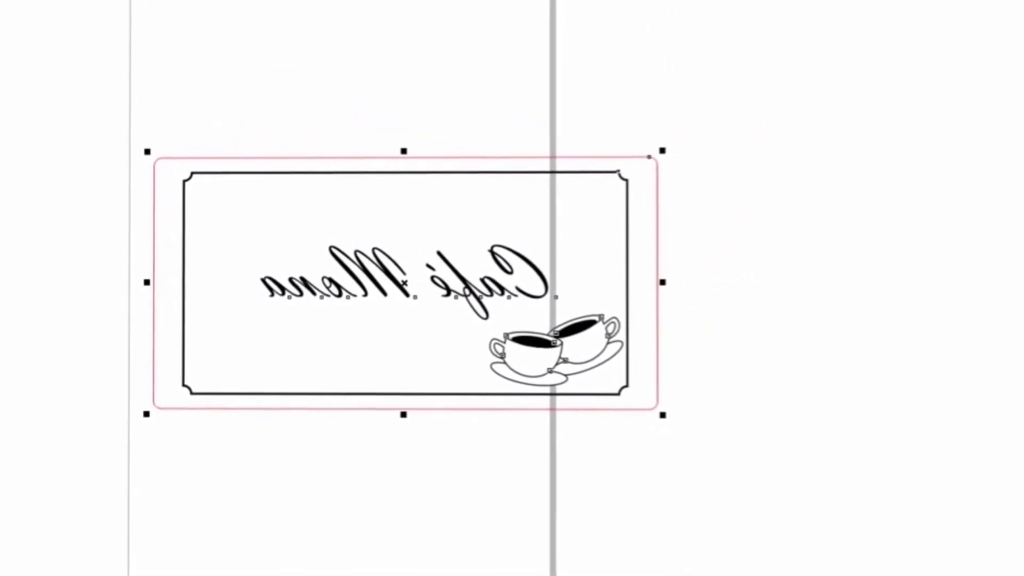
# Print to the Trotec Engraver with the print range limited to the selection
pyautogui.hotkey('ctrl', 'p')
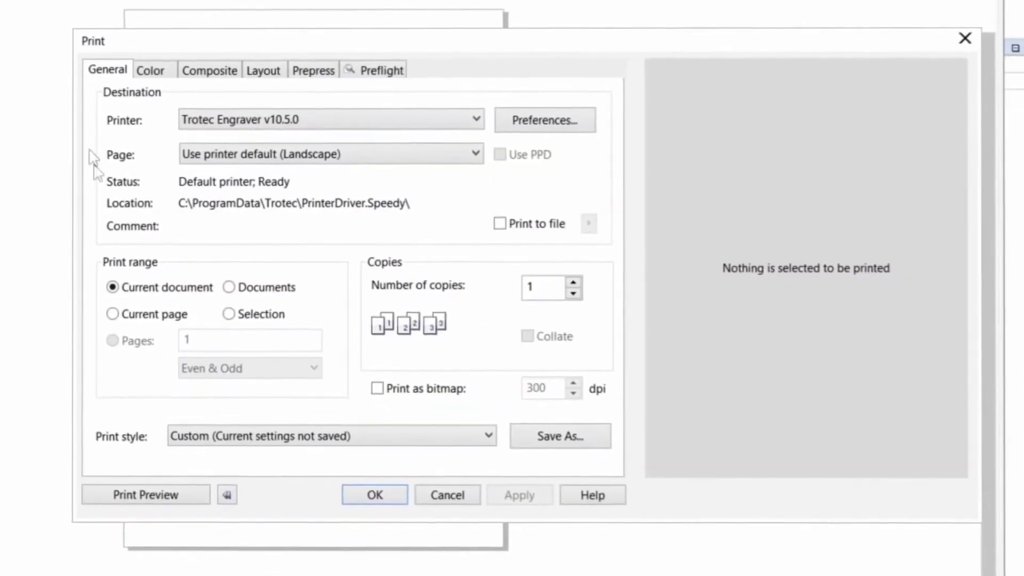
pyautogui.click(230, 315)
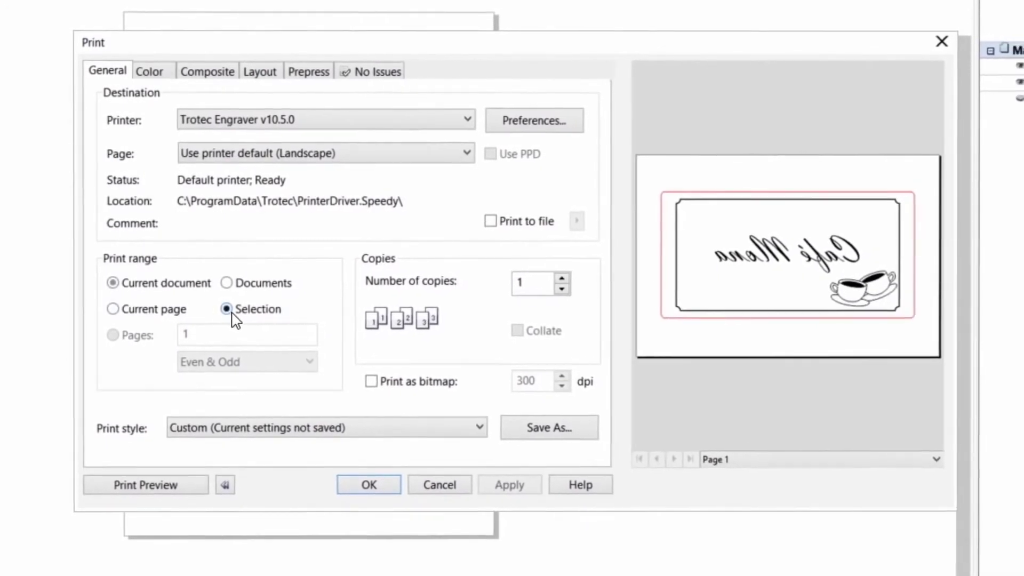
pyautogui.click(258, 72)
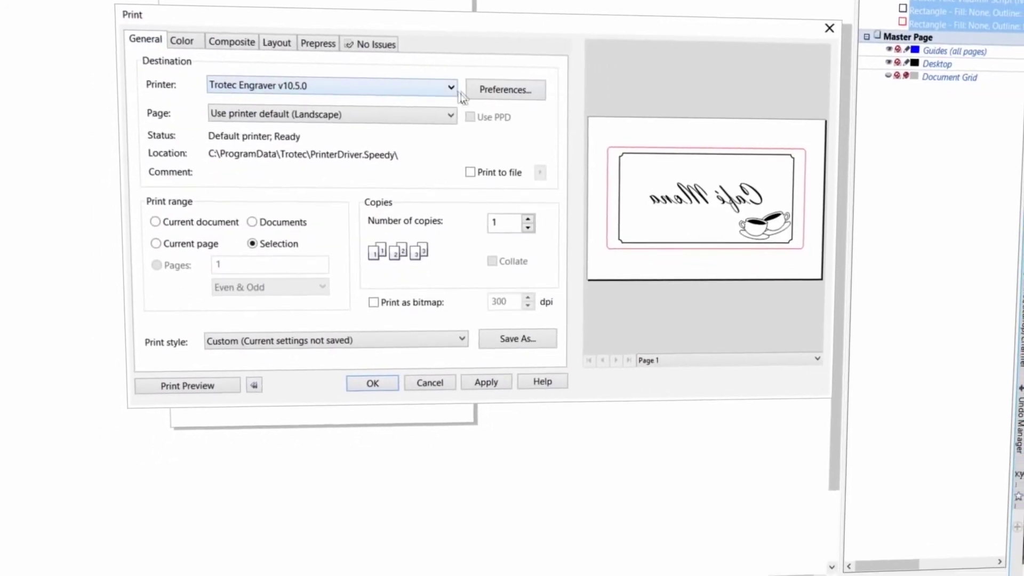
# Open the Trotec Engraver preferences for the TroLaseReverse, 500 dpi, 300 × 200 mm job
pyautogui.click(489, 92)
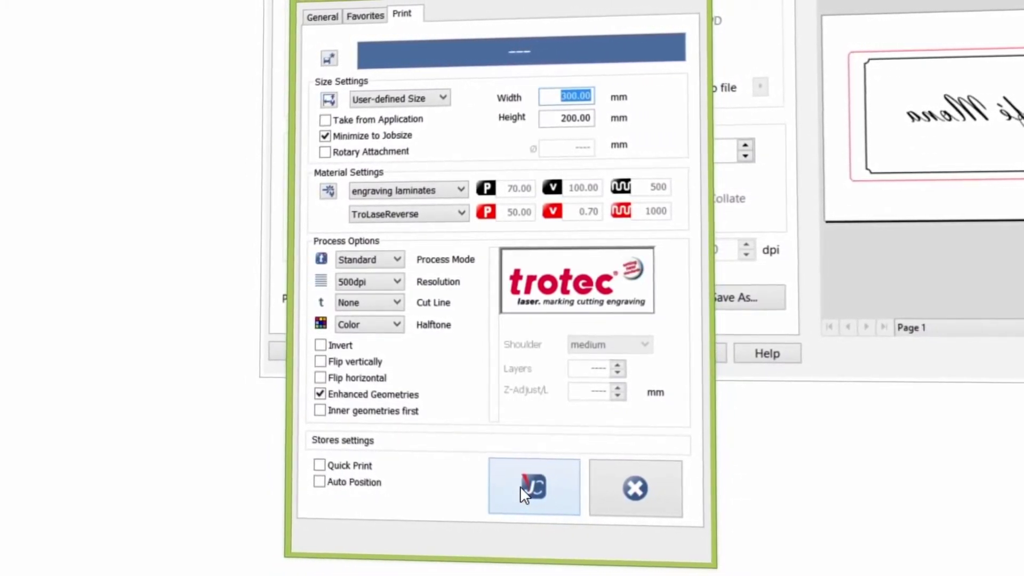
# Send the print job to JobControl, where it appears on the plate as 'Reverse'
pyautogui.click(521, 486)
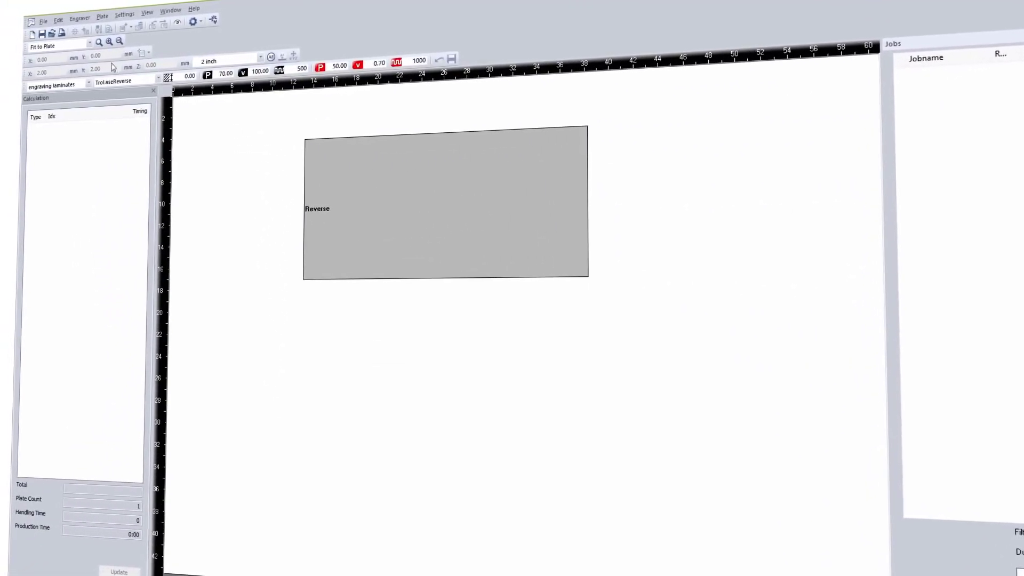
# In Plate Setup, switch the plate's start position from top to bottom
pyautogui.click(105, 21)
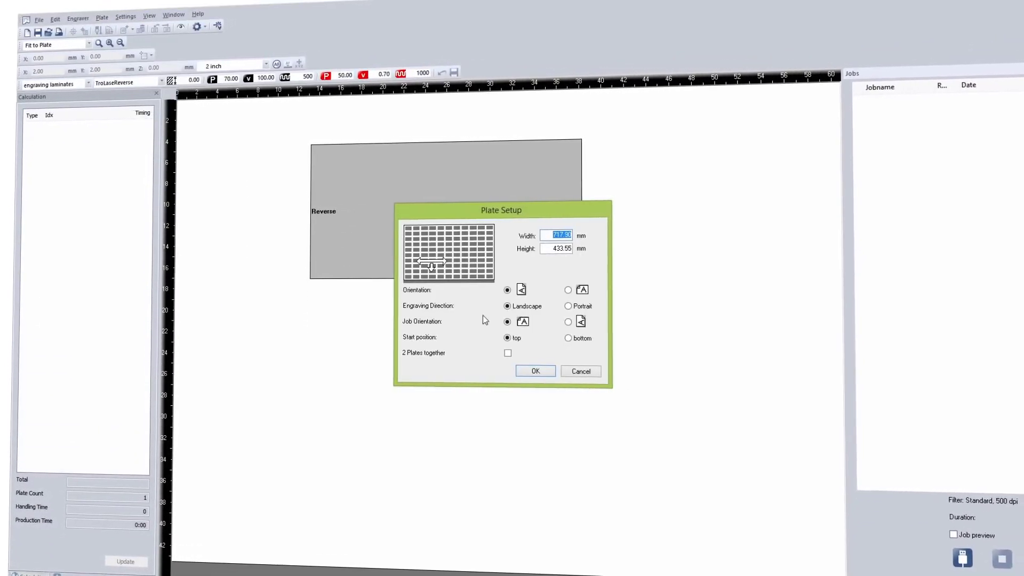
pyautogui.click(567, 337)
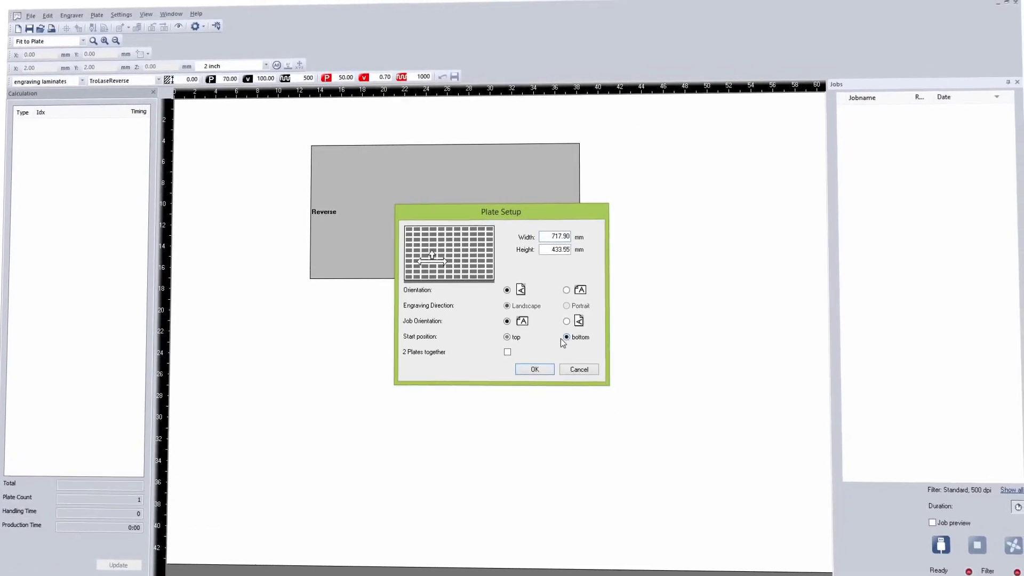